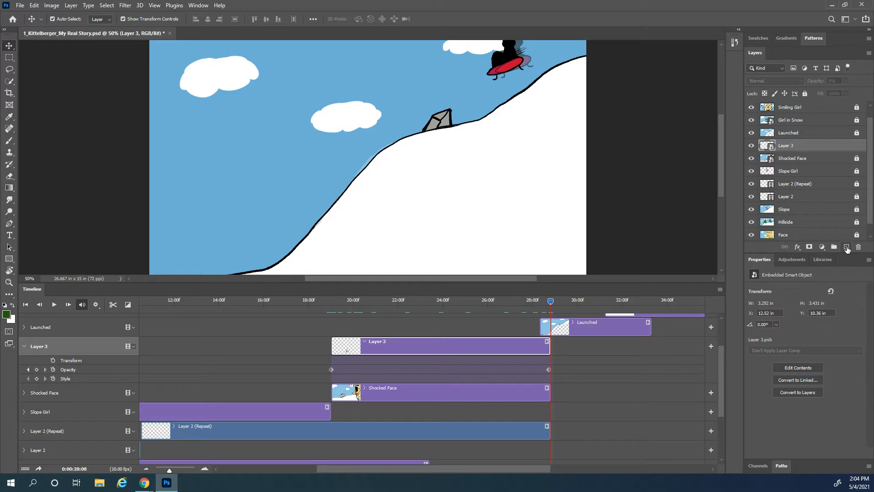
Add a new blank layer above Layer 3 and move its clip earlier so it sits over the Layer 3 clip
left_click(67, 6)
mouse_move(78, 15)
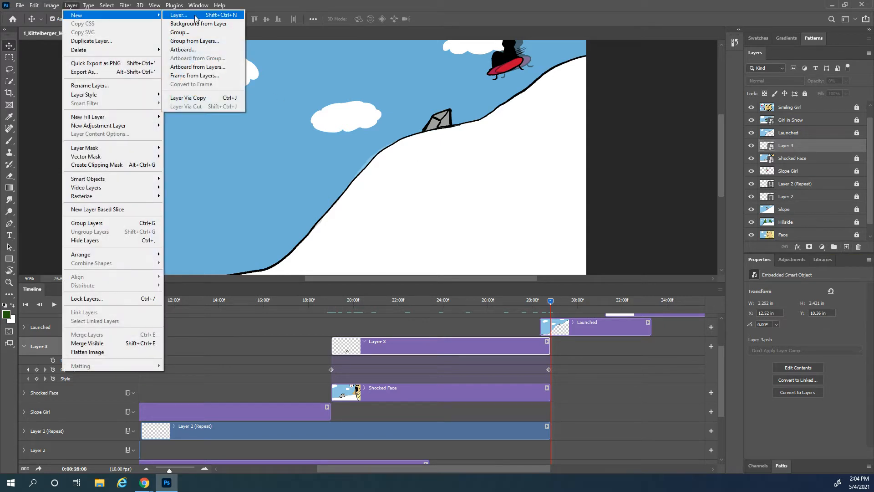
left_click(846, 248)
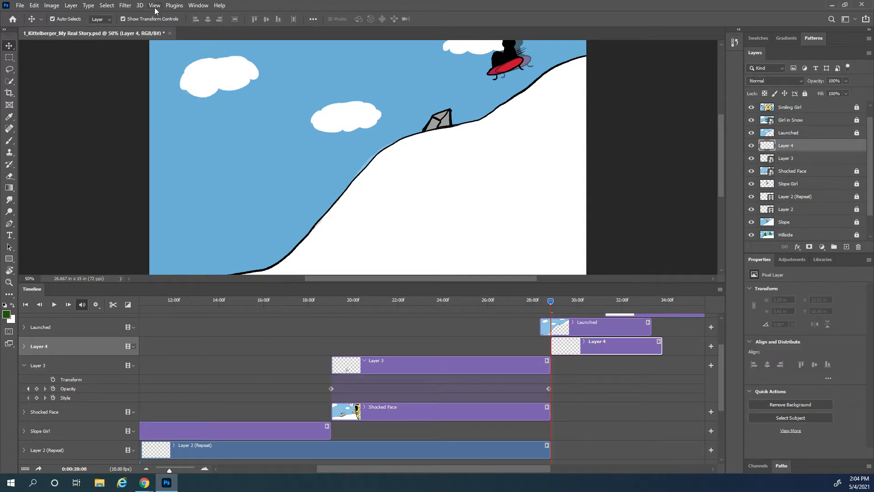
left_click(72, 5)
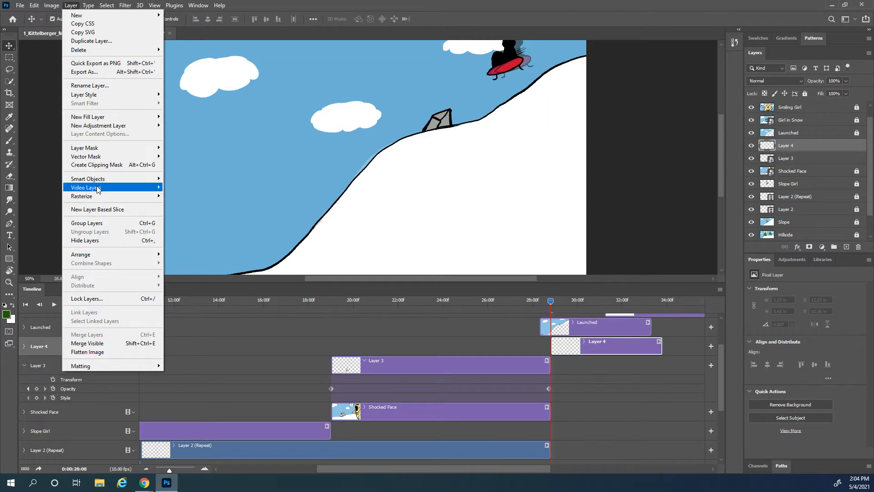
mouse_move(98, 189)
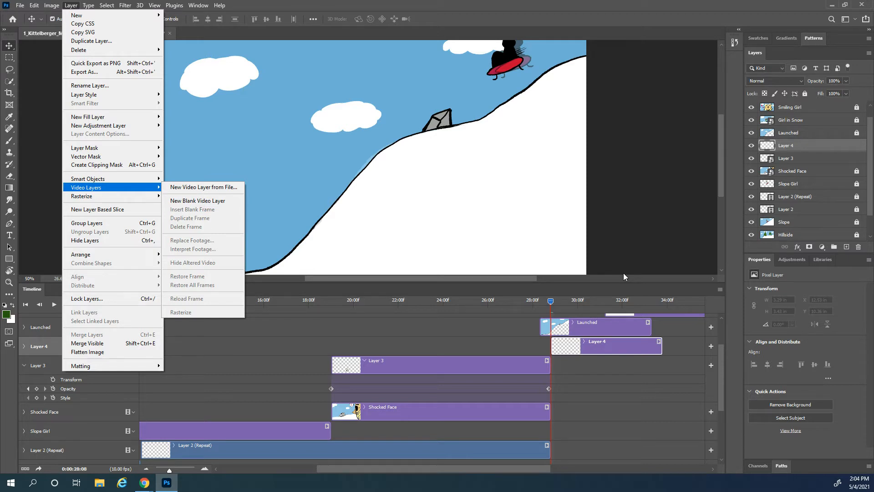
left_click(651, 283)
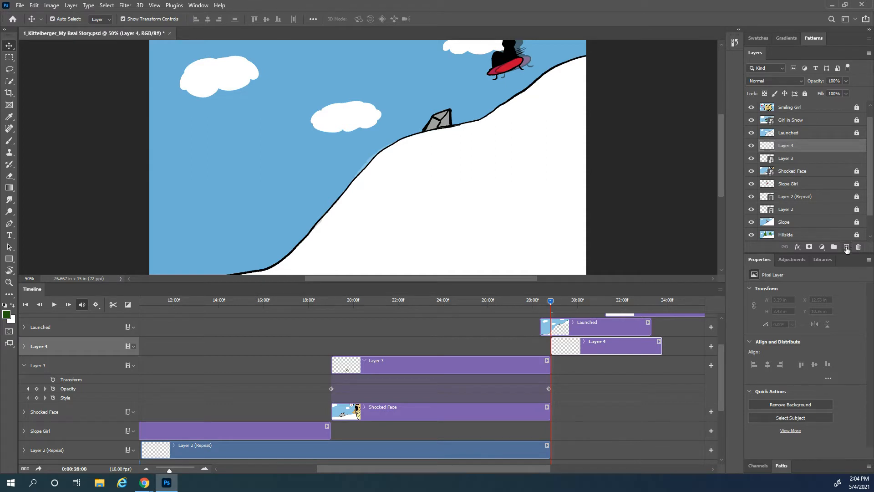
left_click_drag(617, 346, 436, 352)
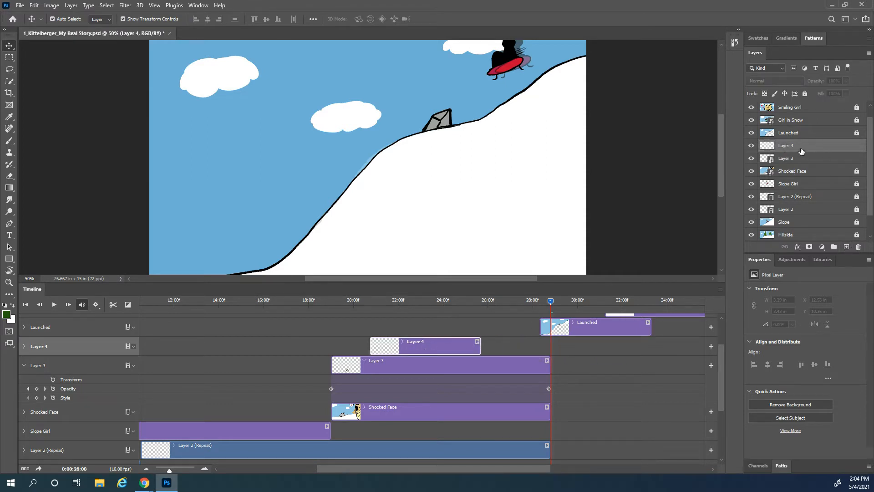
Delete the new blank layer and the Layer 3 smart object
left_click(858, 247)
key("Return")
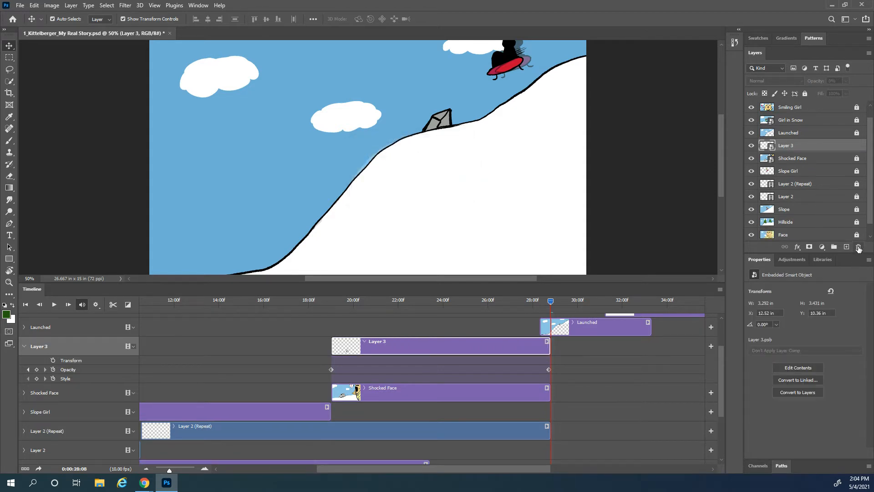
left_click(858, 247)
left_click(390, 181)
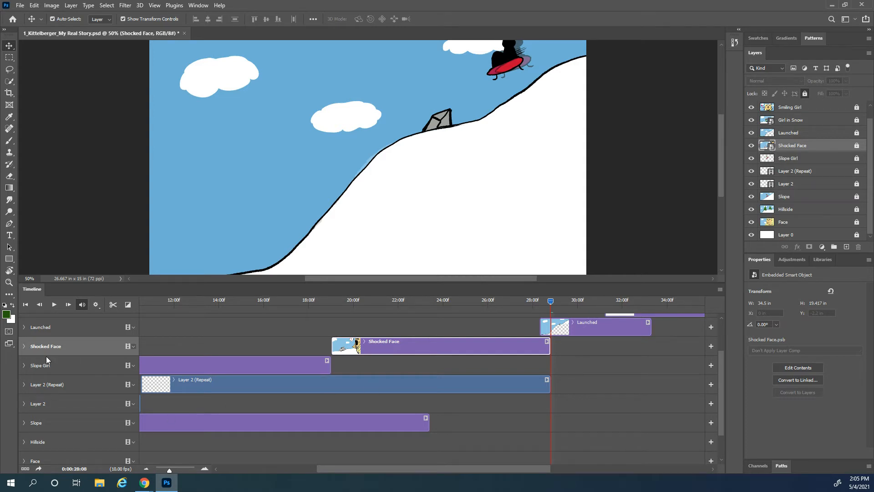
Expand the Shocked Face track's properties and remove all of its Transform keyframes
left_click(24, 346)
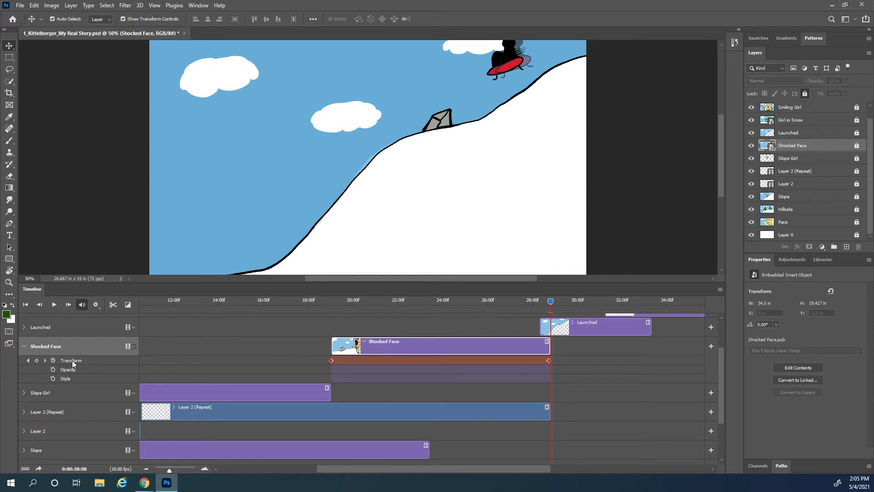
left_click_drag(360, 303, 359, 351)
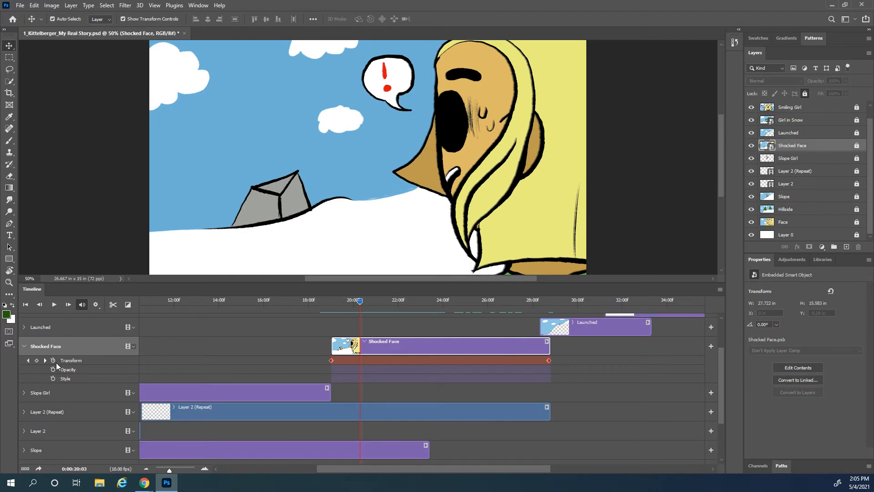
left_click(53, 361)
mouse_move(360, 302)
left_mouse_down()
mouse_move(332, 305)
mouse_move(369, 301)
left_mouse_up()
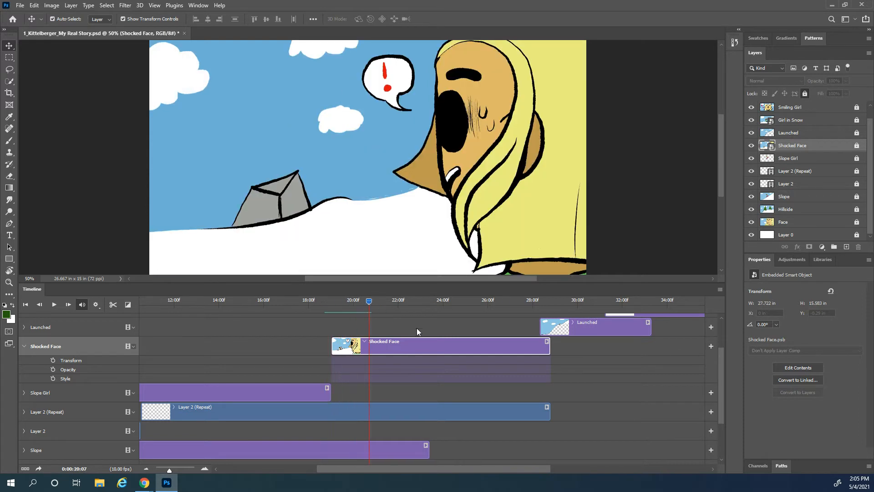
Apply a Zoom In motion to the Shocked Face clip, anchored at the right middle, with Resize to Fill Canvas off
right_click(454, 345)
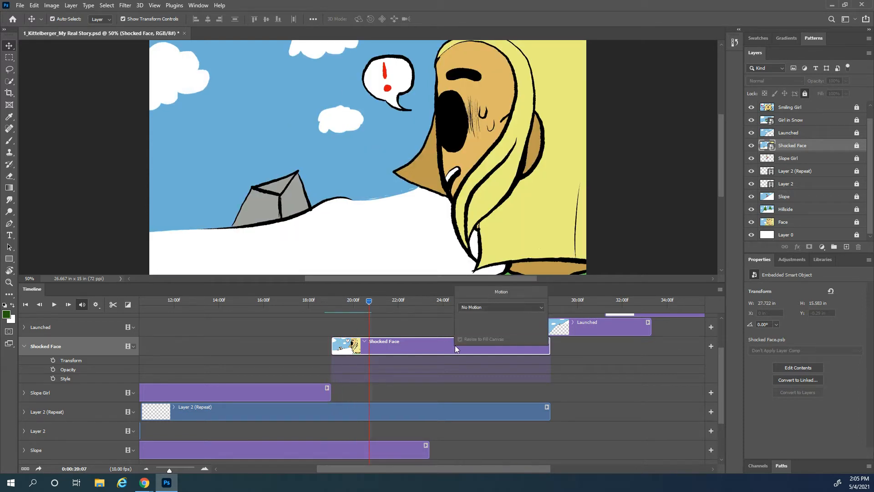
left_click(484, 307)
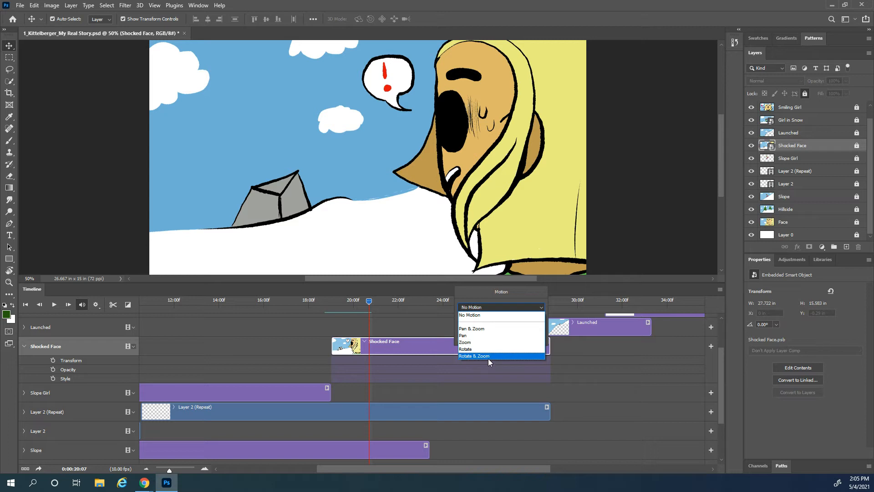
left_click(480, 342)
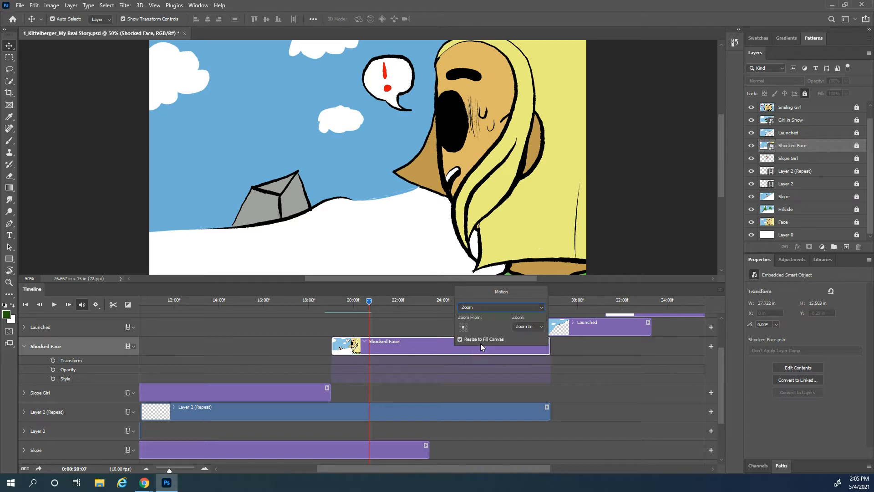
left_click(466, 327)
left_click(463, 324)
left_click(465, 327)
left_click(459, 339)
left_click(577, 362)
Change the Shocked Face clip's zoom anchor to the left middle and recheck its motion settings
left_click_drag(370, 302, 384, 321)
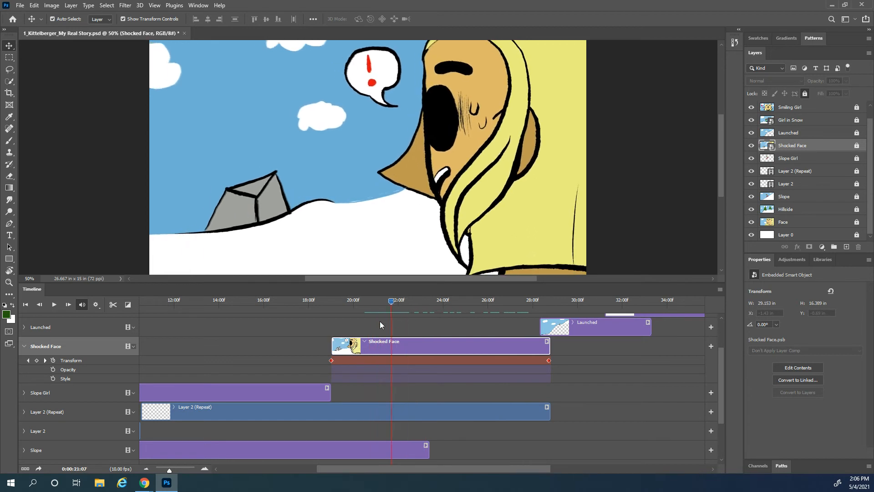
right_click(422, 348)
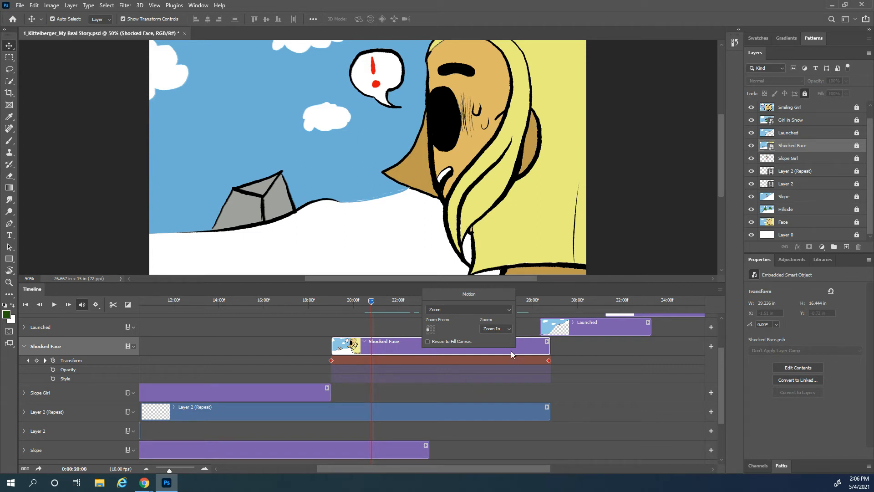
left_click(576, 351)
left_click(576, 350)
right_click(432, 344)
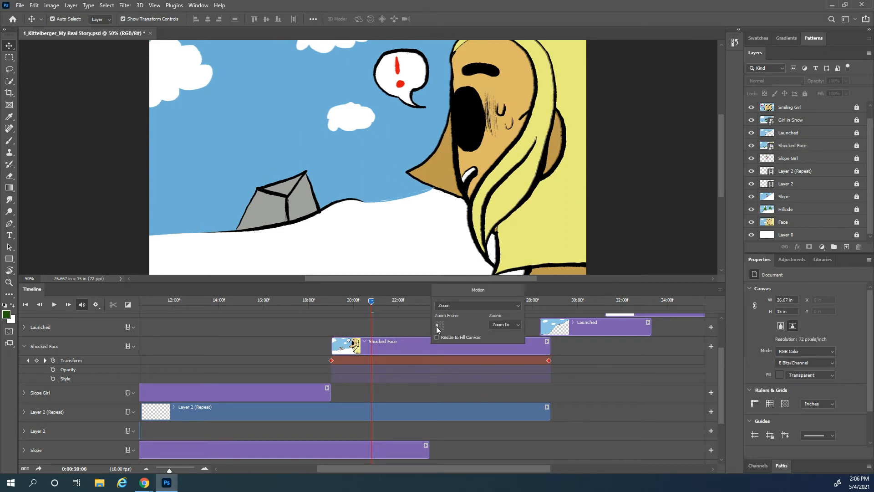
left_click(564, 360)
Scrub through the Shocked Face zoom between its two keyframes and remove the Transform keyframes
left_click_drag(415, 302, 440, 301)
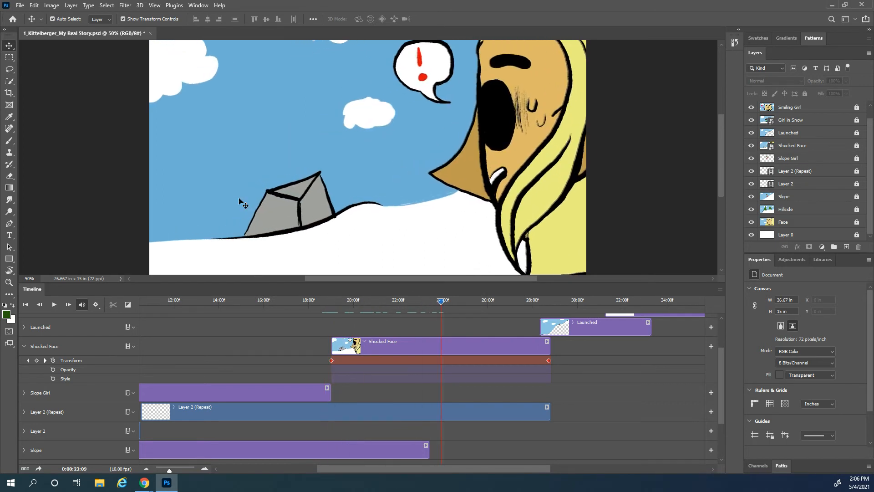
left_click_drag(441, 302, 393, 328)
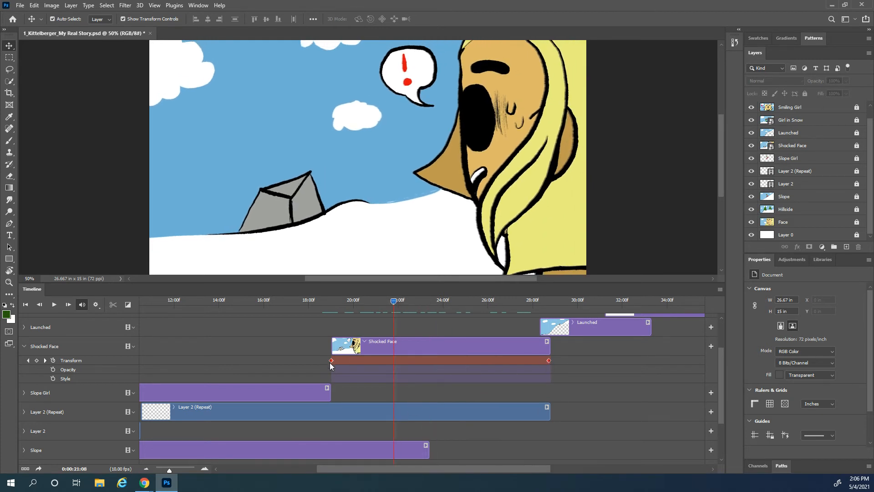
left_click(332, 304)
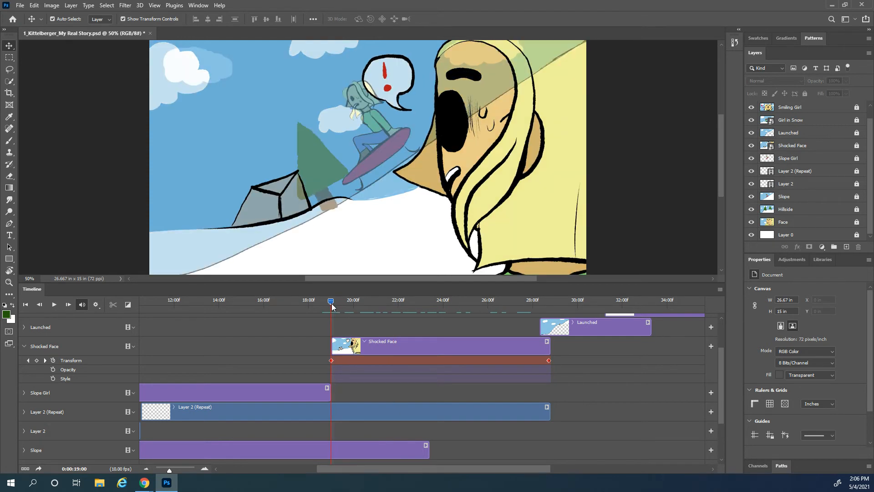
left_click_drag(331, 304, 319, 370)
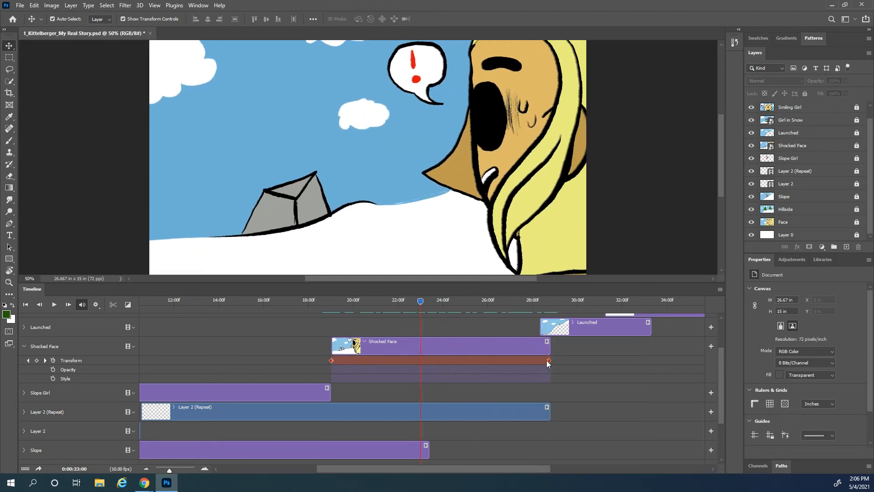
left_click(52, 360)
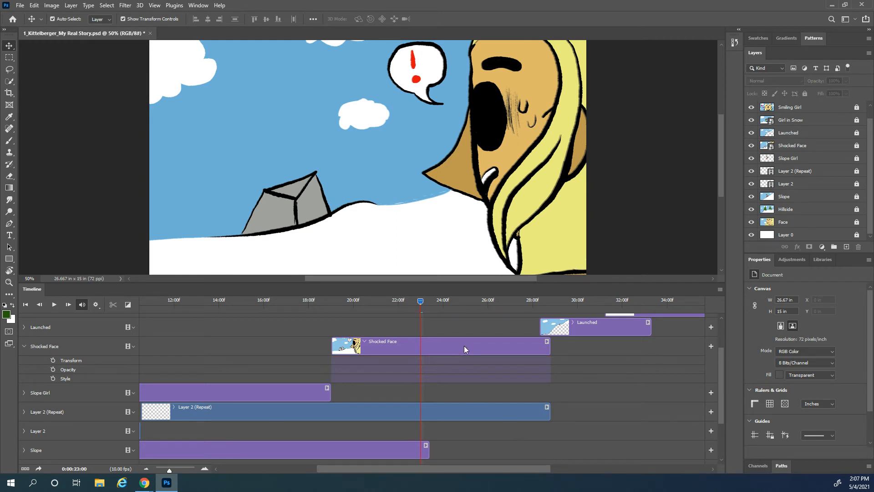
Select the Slope Girl clip with the playhead near 13:05 and check its artwork by hiding and showing the layer
left_click_drag(296, 300, 209, 297)
scroll(367, 376, "down", 1)
left_click_drag(370, 469, 294, 469)
left_click(314, 374)
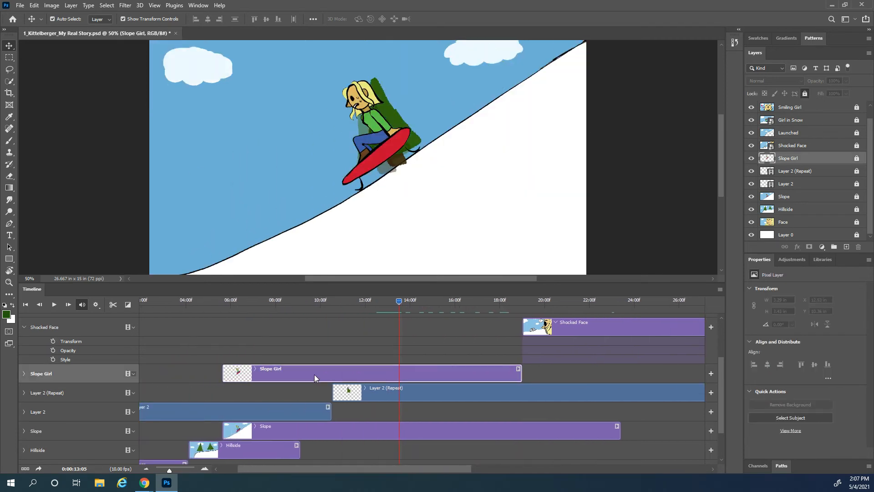
left_click(751, 158)
left_click(752, 158)
left_click(752, 158)
left_click(751, 158)
Turn off onion skins for the timeline and recheck the Slope Girl layer by hiding and showing it
left_click(720, 289)
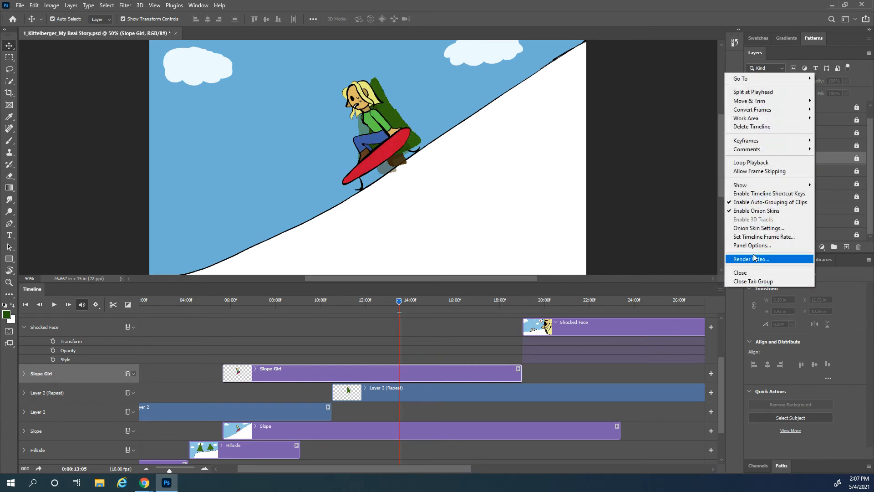
left_click(748, 210)
left_click(751, 158)
left_click(750, 159)
Hide the Slope and Layer 2 (Repeat) layers
left_click(368, 431)
left_click(751, 197)
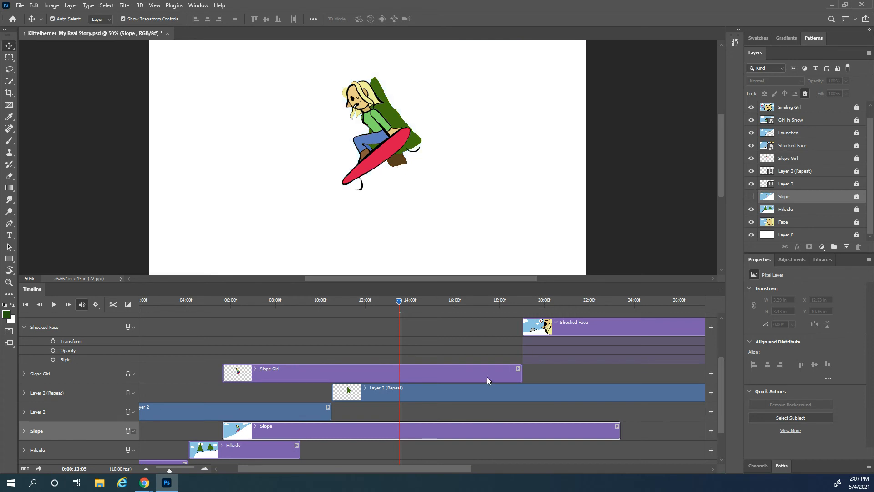
left_click(414, 397)
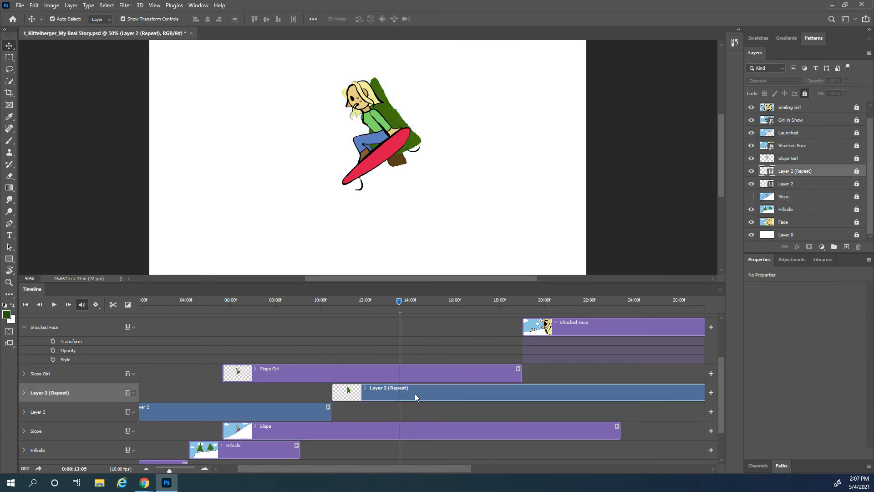
left_click(751, 171)
Scrub along the Slope Girl clip to about 15:03 and look at its clip options
left_click(354, 368)
left_click(359, 300)
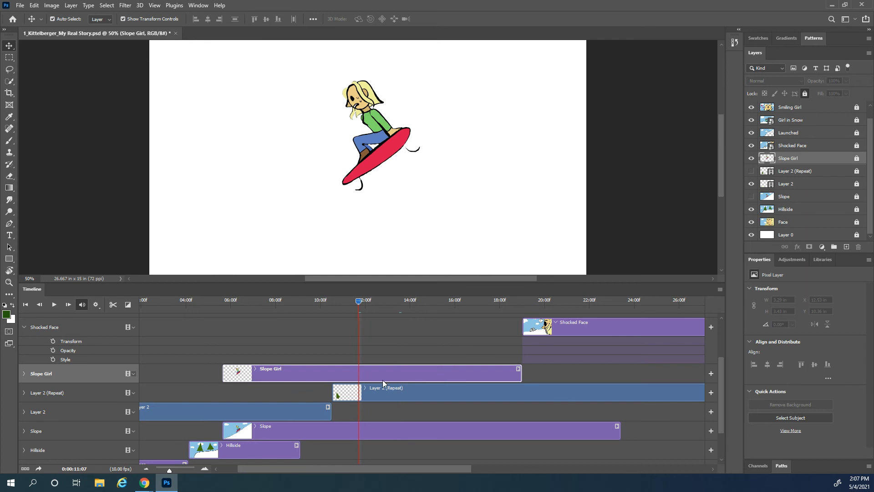
left_click_drag(357, 303, 441, 311)
right_click(371, 370)
left_click(341, 365)
right_click(354, 369)
left_click(325, 374)
Expand the Slope Girl track's properties and set a starting Opacity keyframe at 10:03
left_click(24, 374)
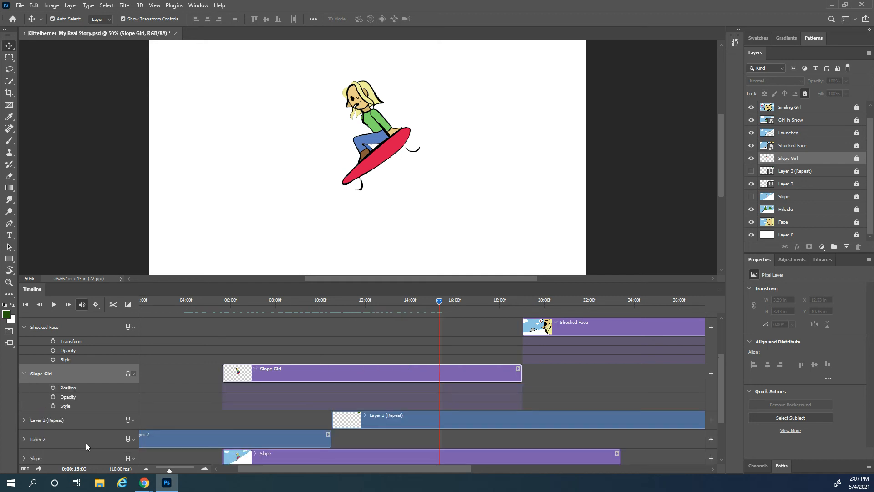
left_click_drag(278, 310, 222, 330)
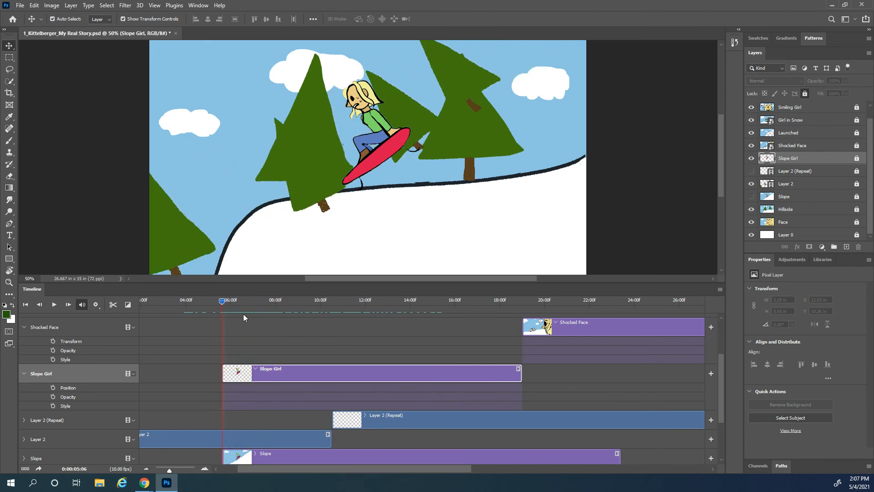
left_click_drag(226, 303, 329, 318)
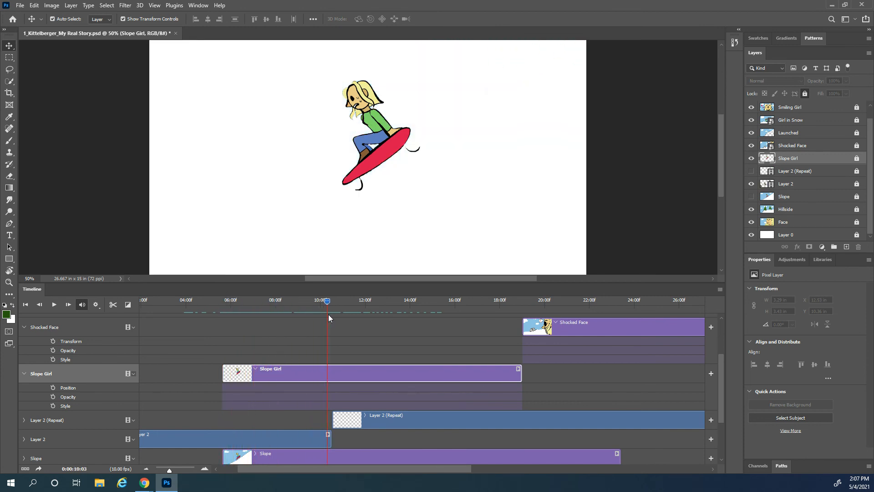
left_click(53, 396)
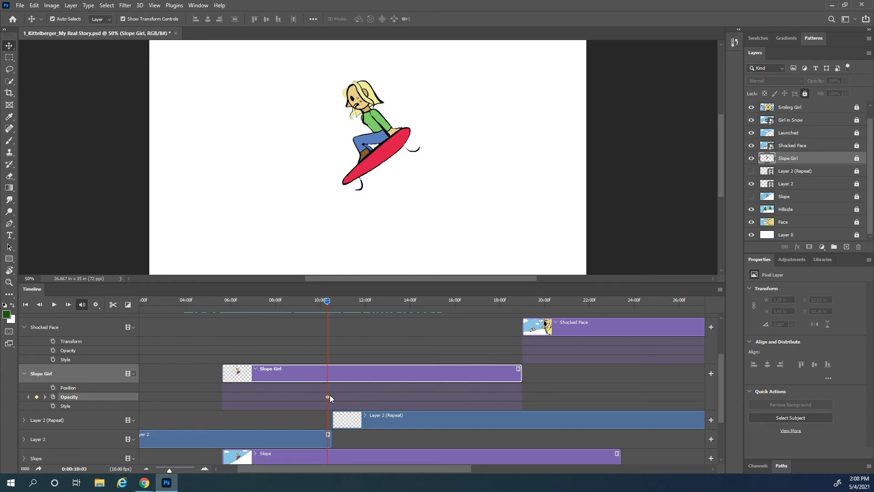
Unlock the Slope Girl layer, set its opacity to 0% at 13:06, and scrub back to check the fade
left_click_drag(329, 303, 401, 339)
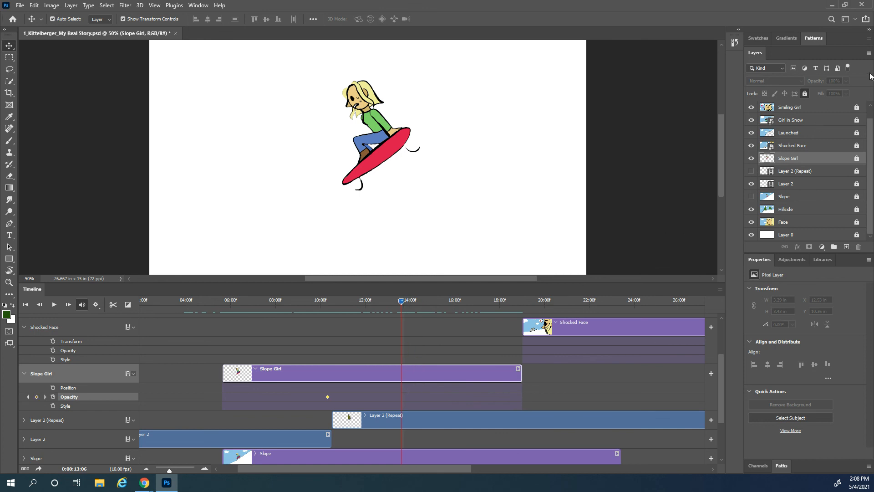
left_click(433, 398)
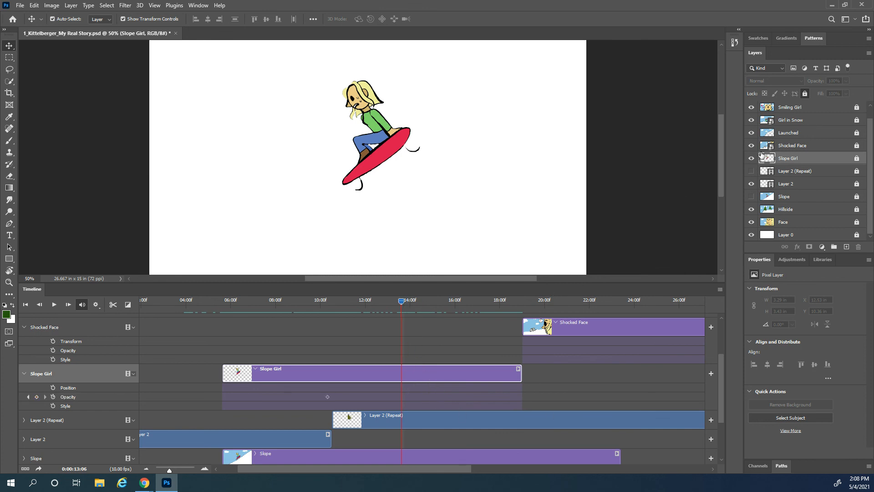
left_click(855, 160)
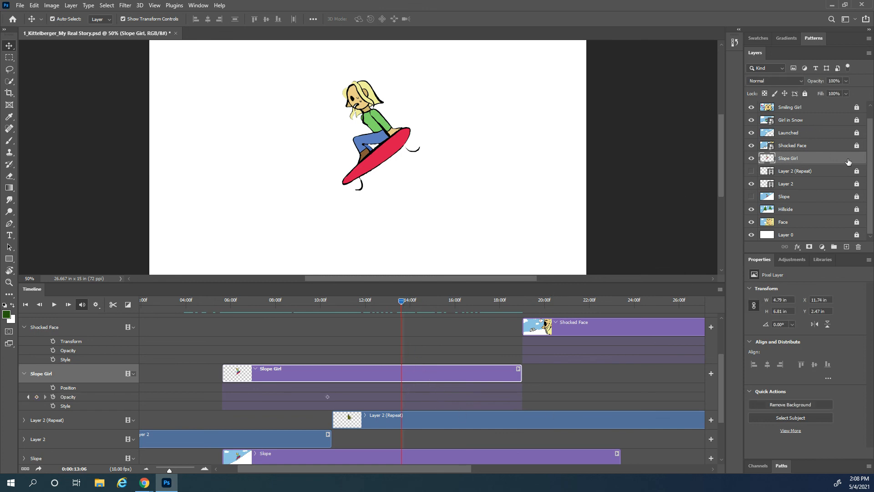
left_click(846, 81)
left_click_drag(847, 91, 797, 94)
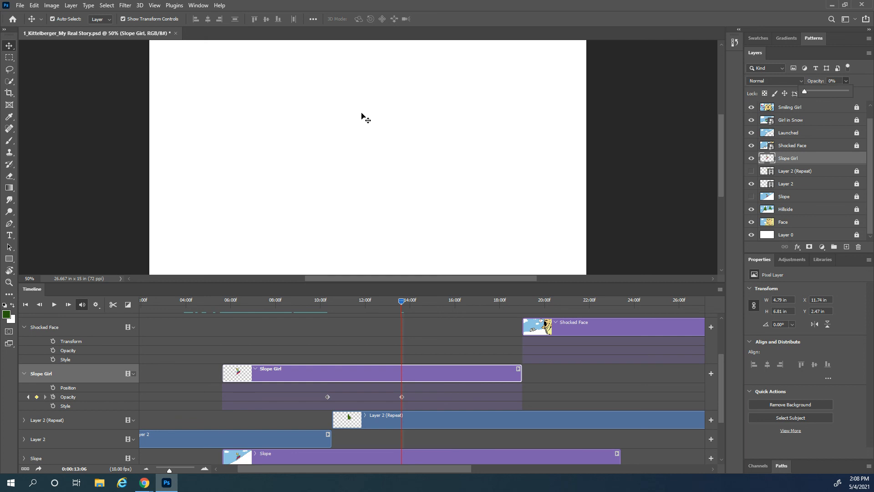
mouse_move(400, 302)
left_mouse_down()
mouse_move(326, 318)
mouse_move(394, 318)
mouse_move(355, 321)
mouse_move(410, 335)
mouse_move(368, 337)
left_mouse_up()
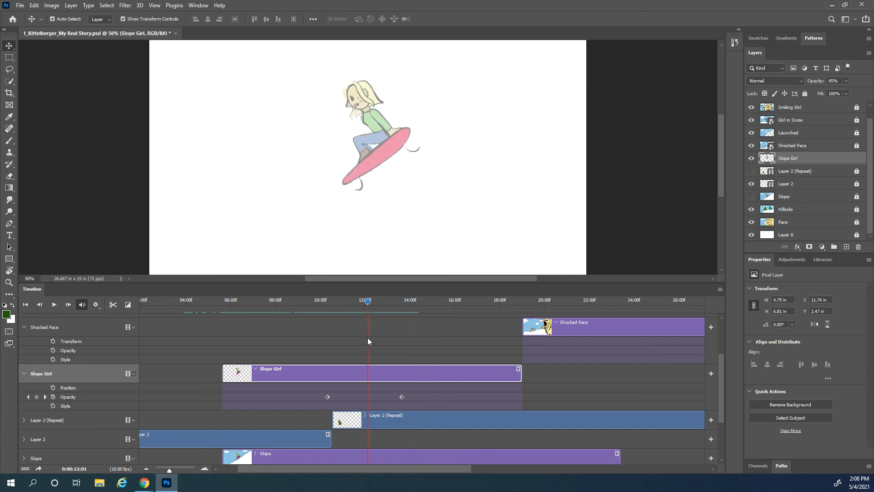